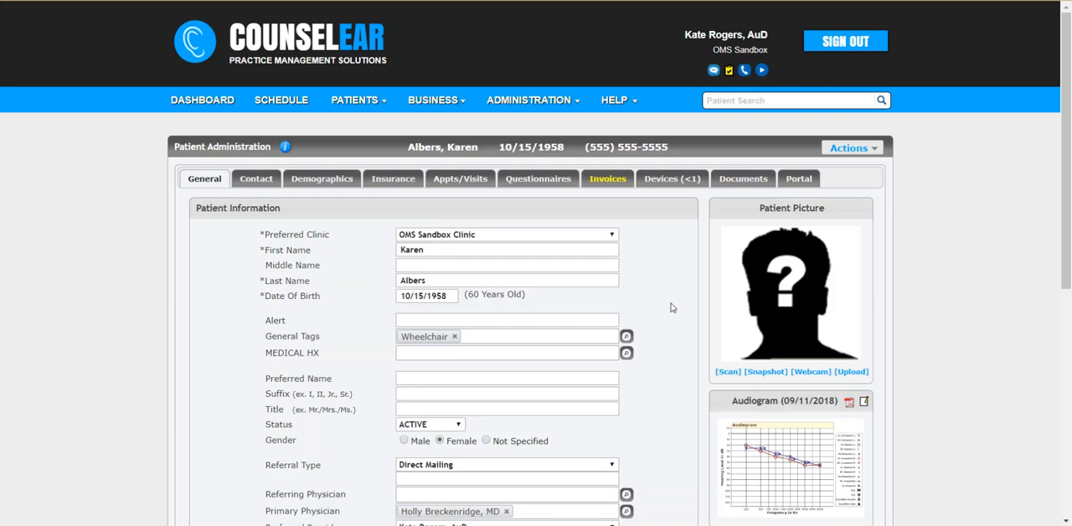
Open the patient tag administration page and examine how the active tags are grouped under GENERAL and MEDICAL HX.
{"action": "left_click", "coordinate": [573, 101]}
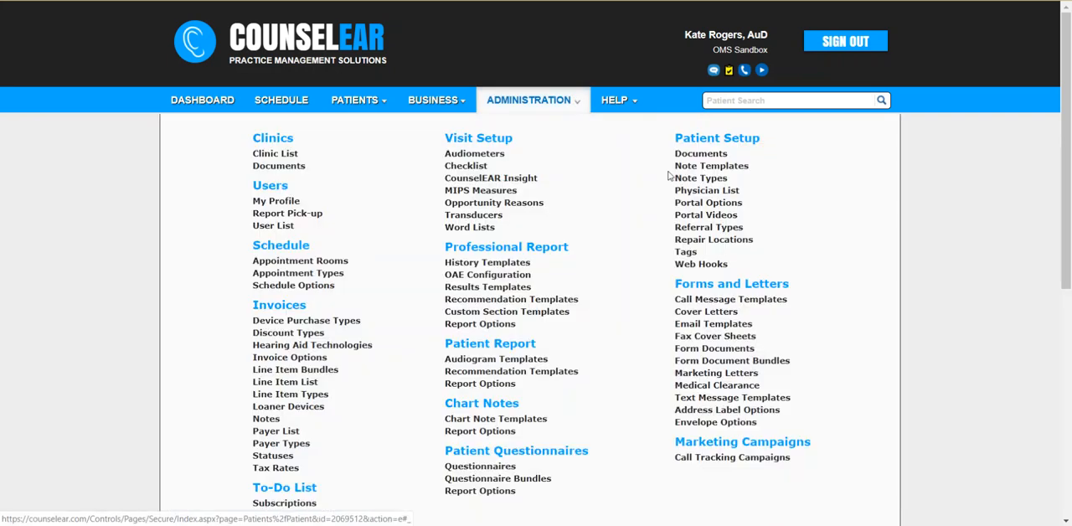
{"action": "left_click", "coordinate": [687, 253]}
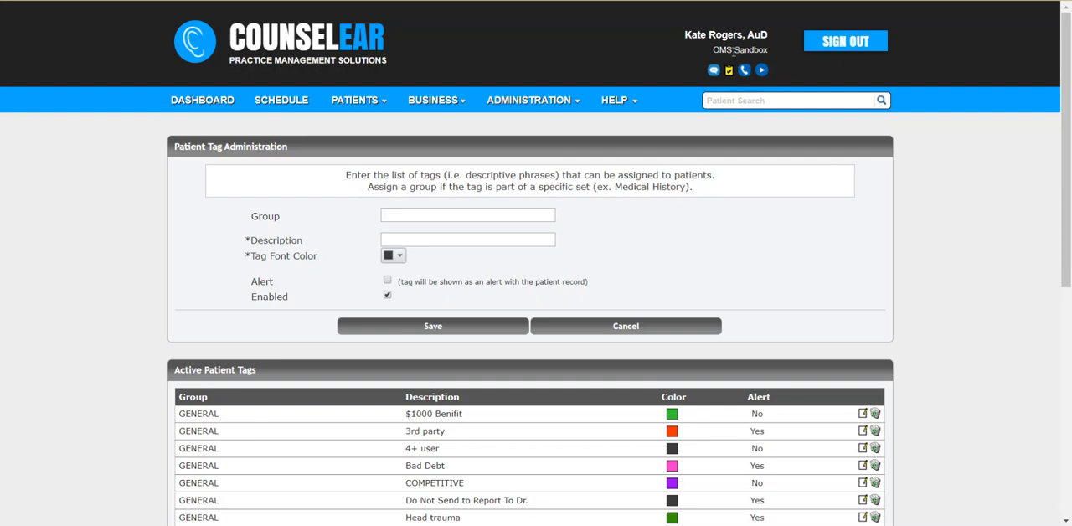
{"action": "scroll", "coordinate": [904, 288], "scroll_direction": "down", "scroll_amount": 4}
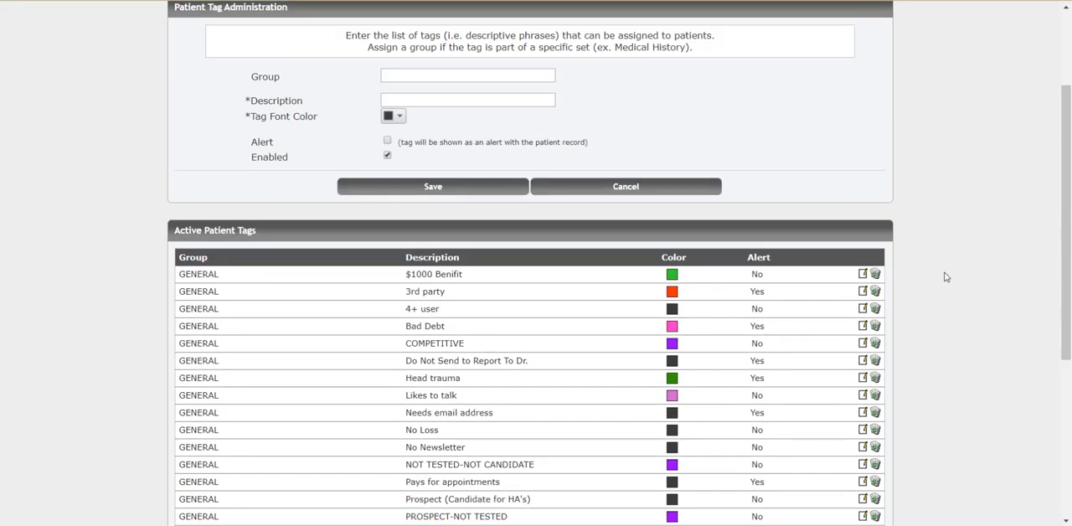
{"action": "scroll", "coordinate": [951, 269], "scroll_direction": "down", "scroll_amount": 2}
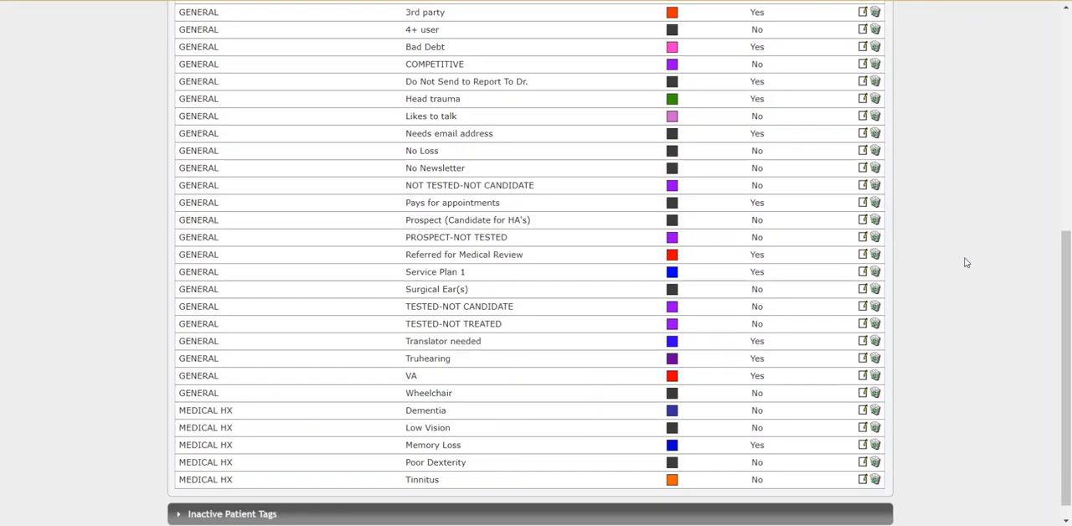
{"action": "scroll", "coordinate": [354, 263], "scroll_direction": "up", "scroll_amount": 1}
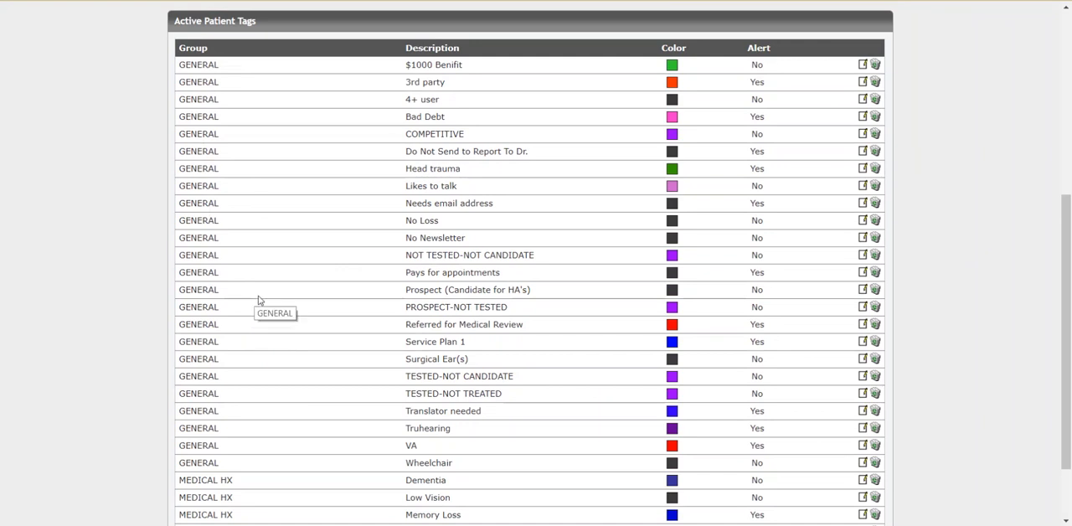
{"action": "scroll", "coordinate": [267, 298], "scroll_direction": "down", "scroll_amount": 2}
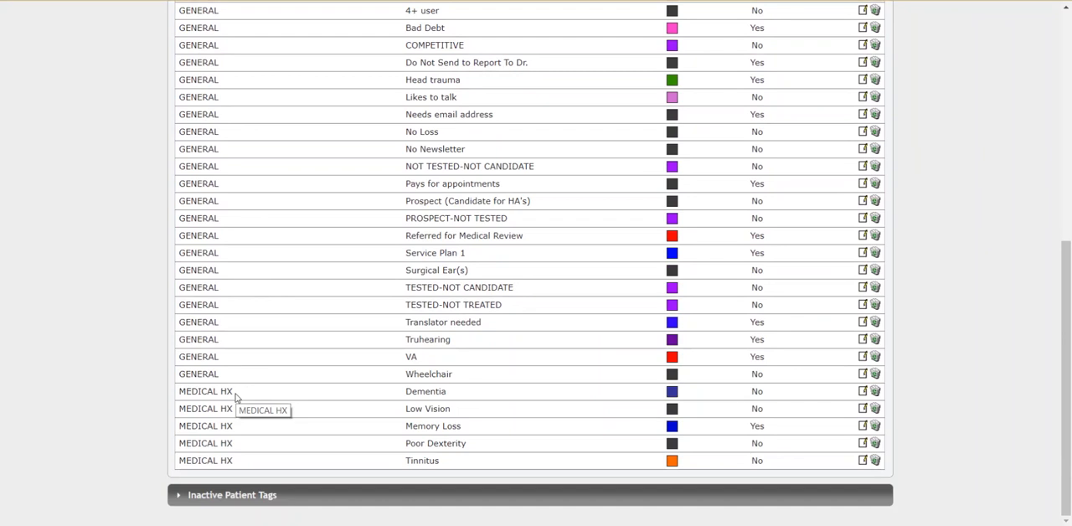
{"action": "left_click_drag", "start_coordinate": [234, 391], "coordinate": [178, 394]}
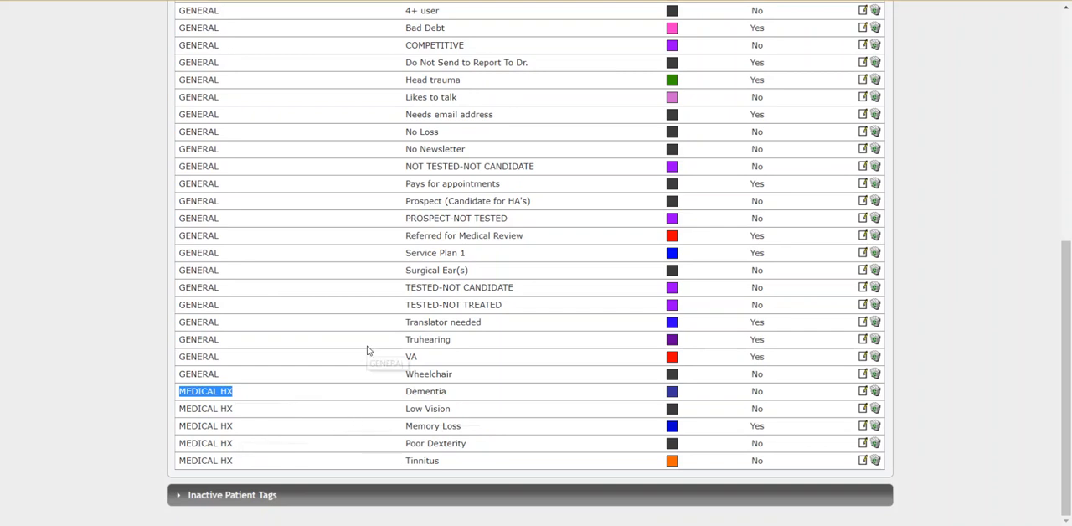
{"action": "left_click_drag", "start_coordinate": [227, 344], "coordinate": [177, 339]}
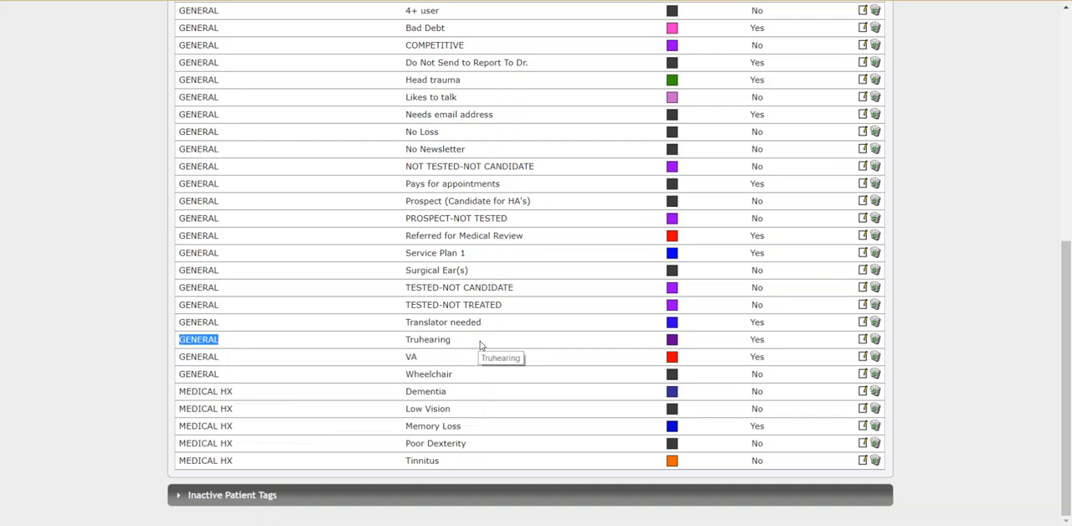
Assign the Truhearing tag to the group TPA, save it, and check its entry among the active patient tags.
{"action": "left_click", "coordinate": [864, 341]}
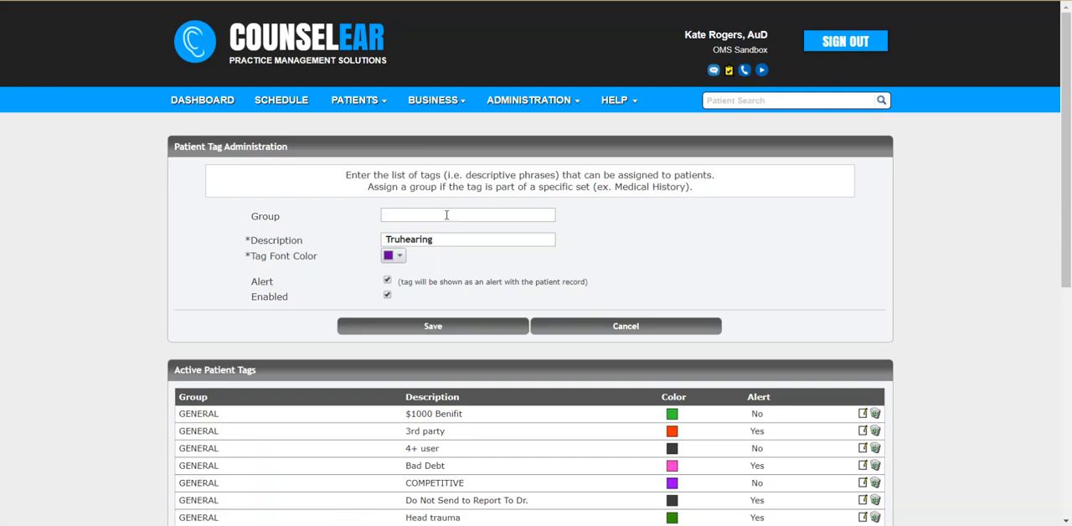
{"action": "left_click", "coordinate": [446, 215]}
{"action": "type", "text": "TPA"}
{"action": "left_click", "coordinate": [450, 324]}
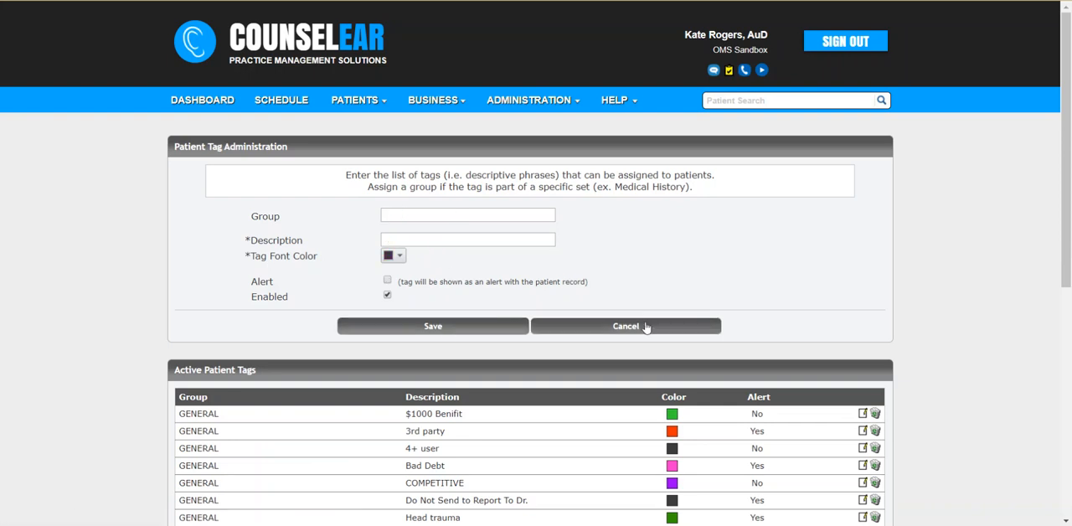
{"action": "scroll", "coordinate": [866, 349], "scroll_direction": "down", "scroll_amount": 5}
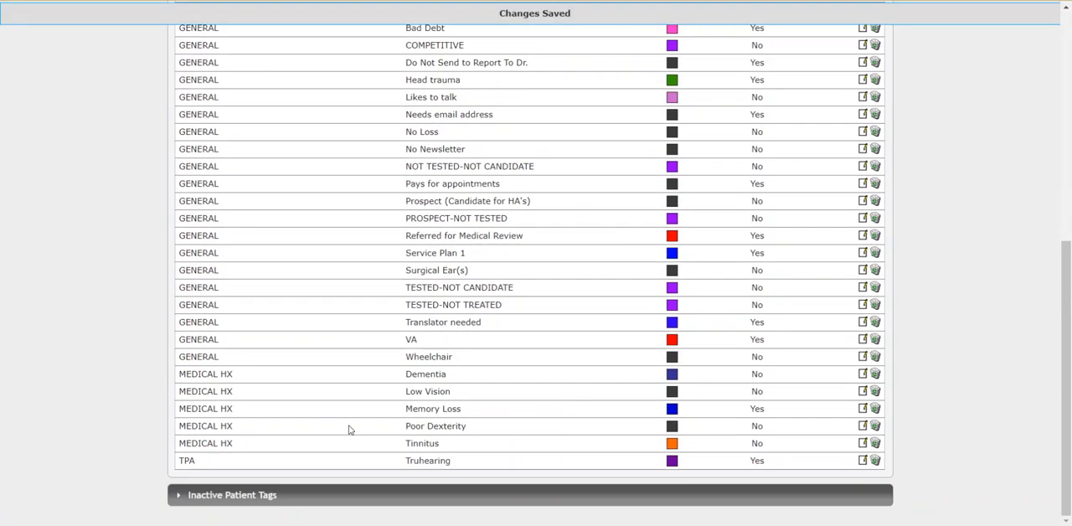
{"action": "left_click_drag", "start_coordinate": [193, 463], "coordinate": [181, 461]}
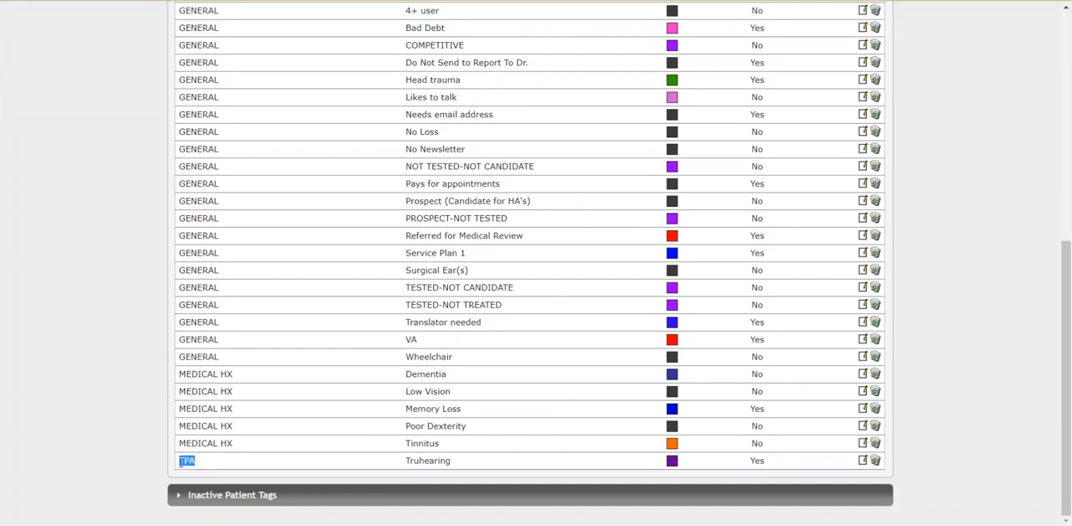
{"action": "scroll", "coordinate": [478, 441], "scroll_direction": "up", "scroll_amount": 5}
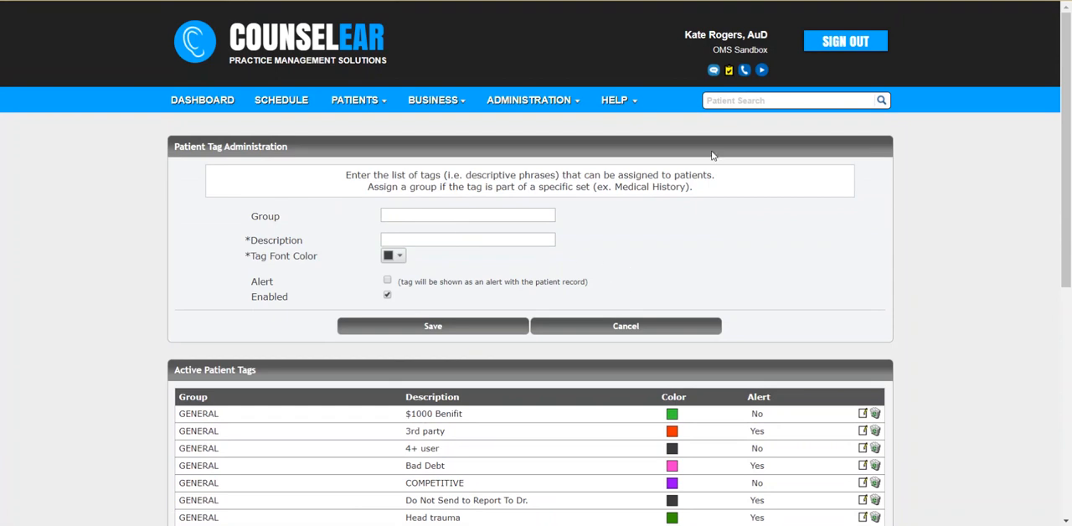
Reopen the patient's record through patient search and examine its General Tags, MEDICAL HX and TPA fields.
{"action": "left_click", "coordinate": [749, 101]}
{"action": "key", "text": "Return"}
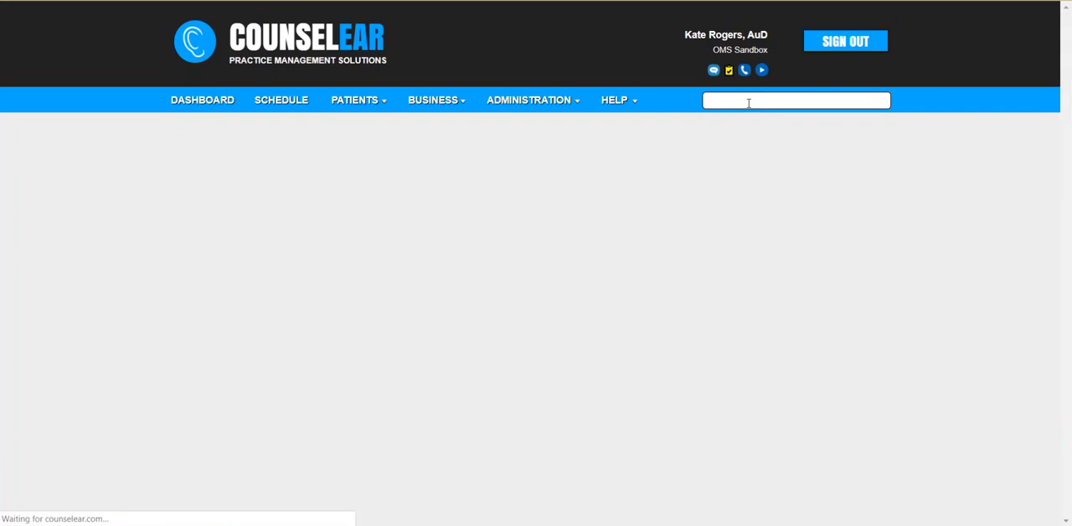
{"action": "left_click", "coordinate": [425, 213]}
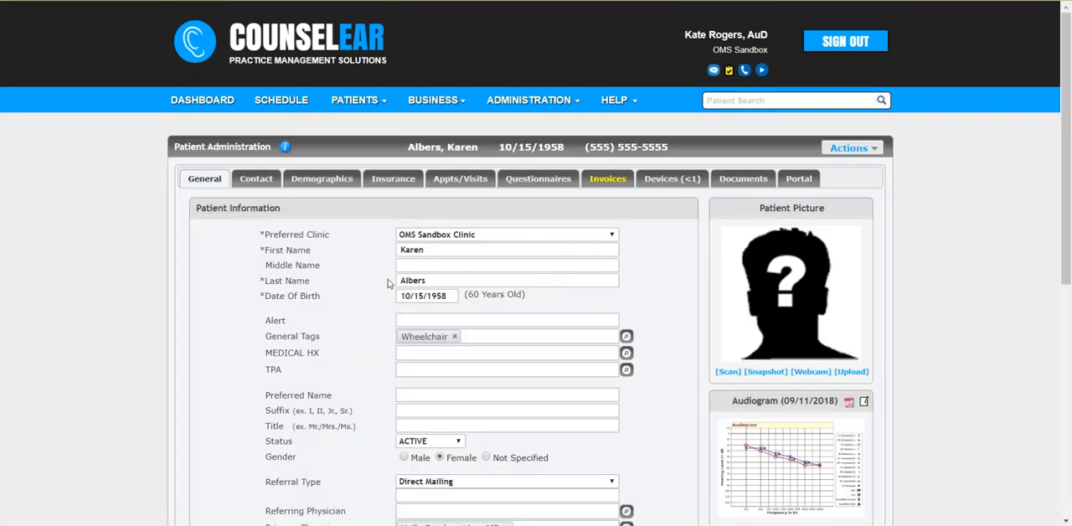
{"action": "scroll", "coordinate": [337, 327], "scroll_direction": "down", "scroll_amount": 1}
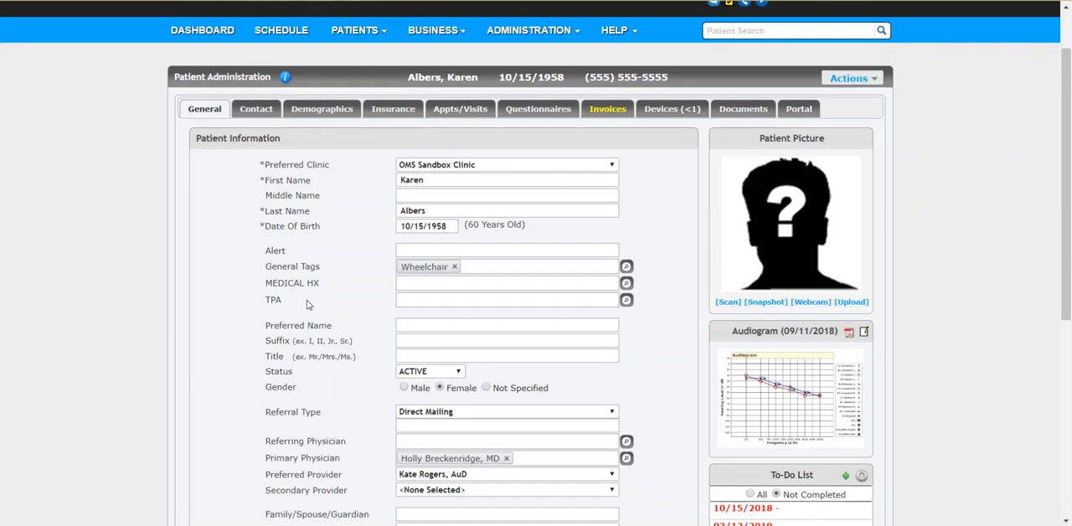
{"action": "left_click_drag", "start_coordinate": [267, 266], "coordinate": [320, 268]}
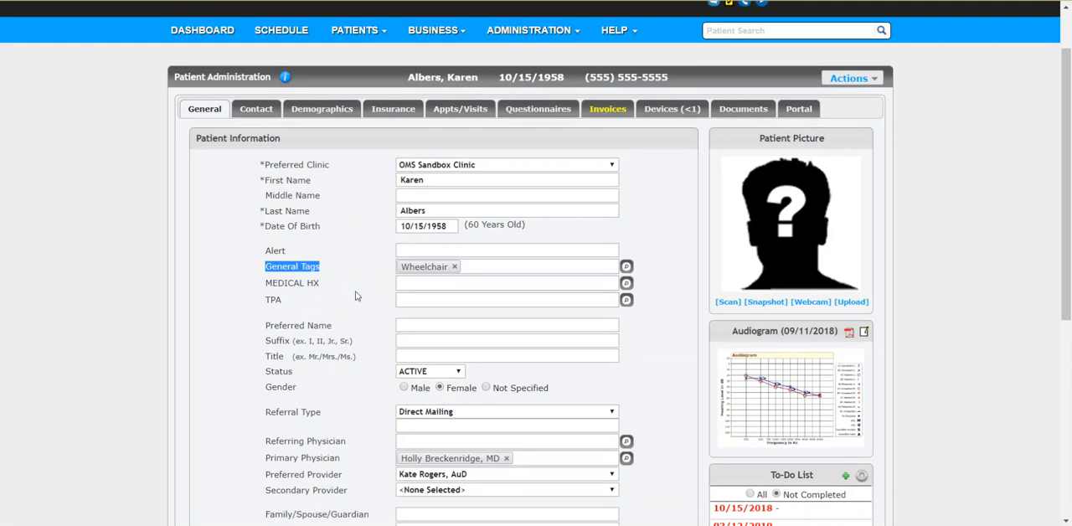
{"action": "left_click_drag", "start_coordinate": [266, 283], "coordinate": [326, 293]}
{"action": "left_click", "coordinate": [261, 300]}
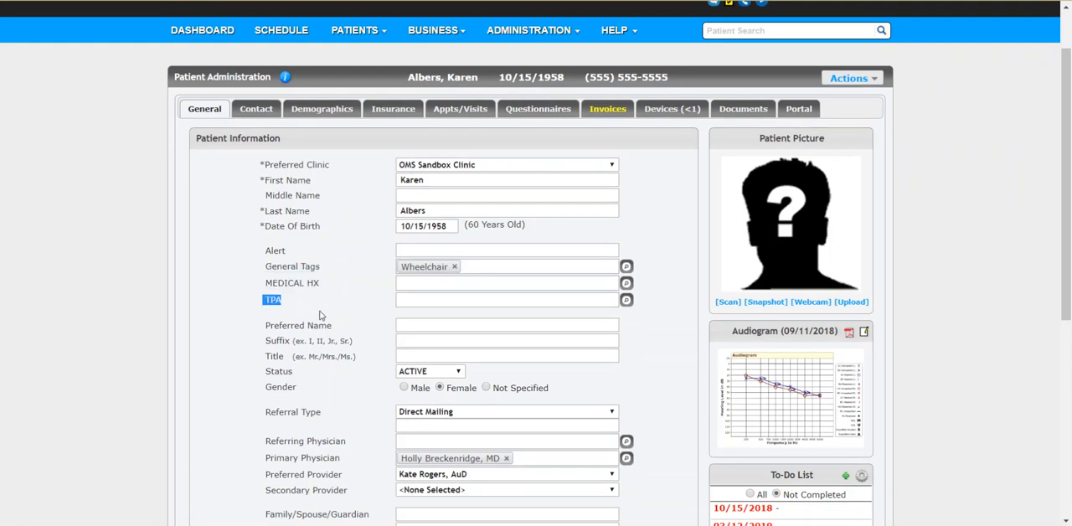
Add the TPA tag Truhearing and the MEDICAL HX tag Memory Loss to the patient, and check them in the alert summary.
{"action": "left_click", "coordinate": [626, 302]}
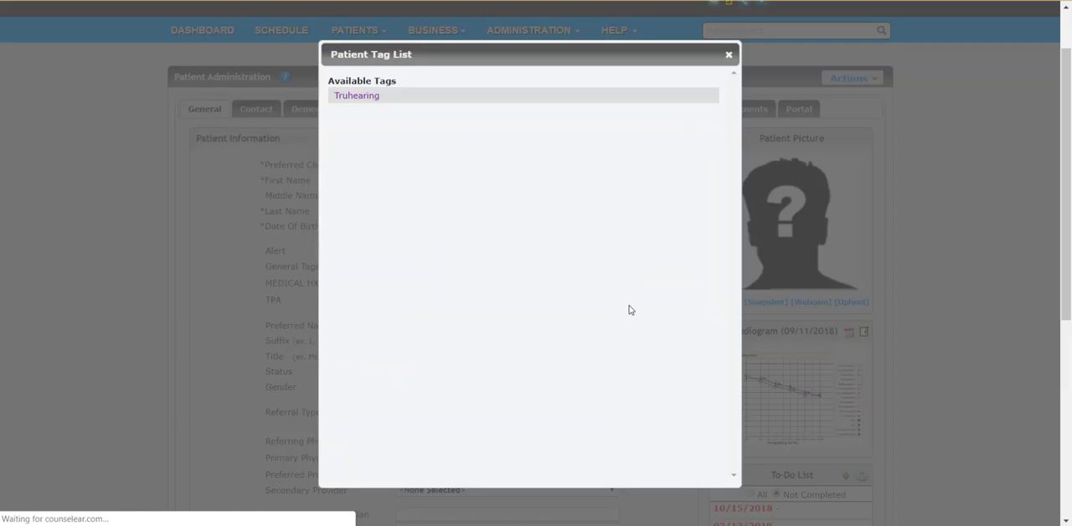
{"action": "left_click", "coordinate": [357, 97]}
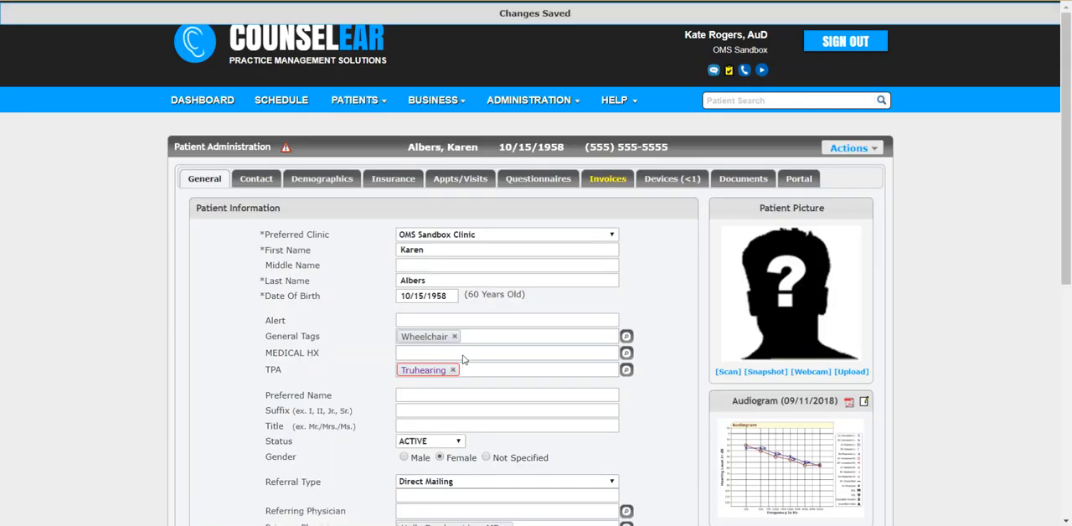
{"action": "left_click", "coordinate": [624, 354]}
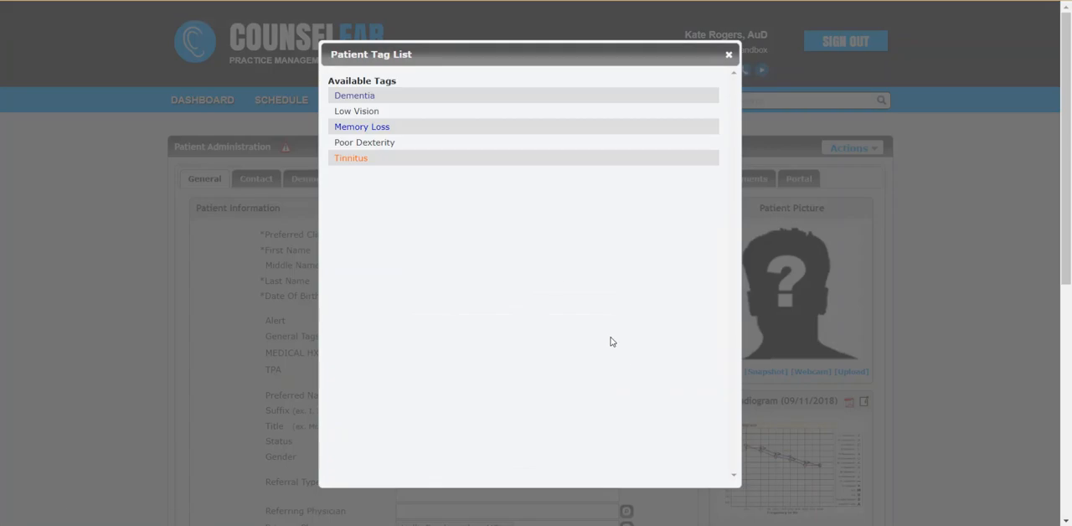
{"action": "left_click", "coordinate": [378, 129]}
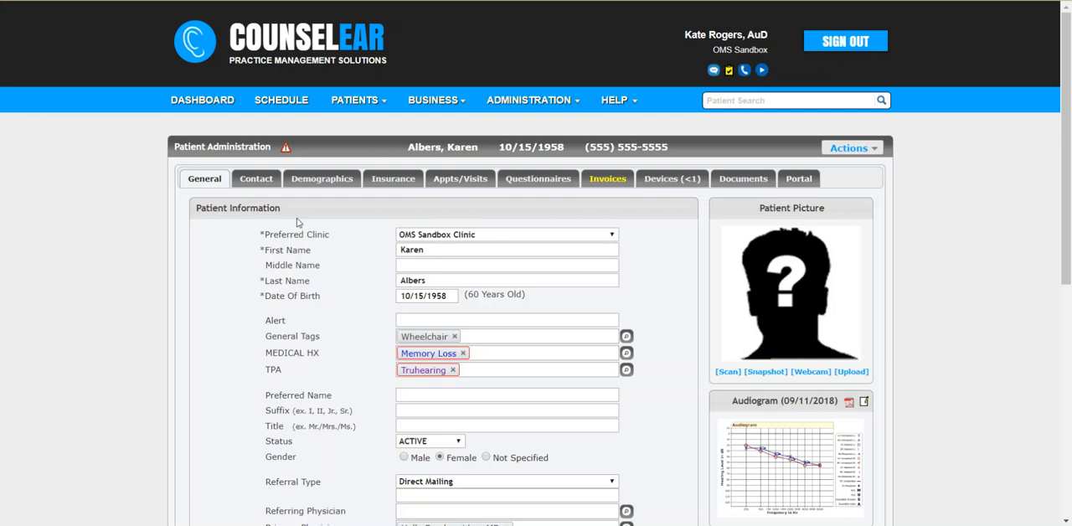
{"action": "left_click", "coordinate": [287, 150]}
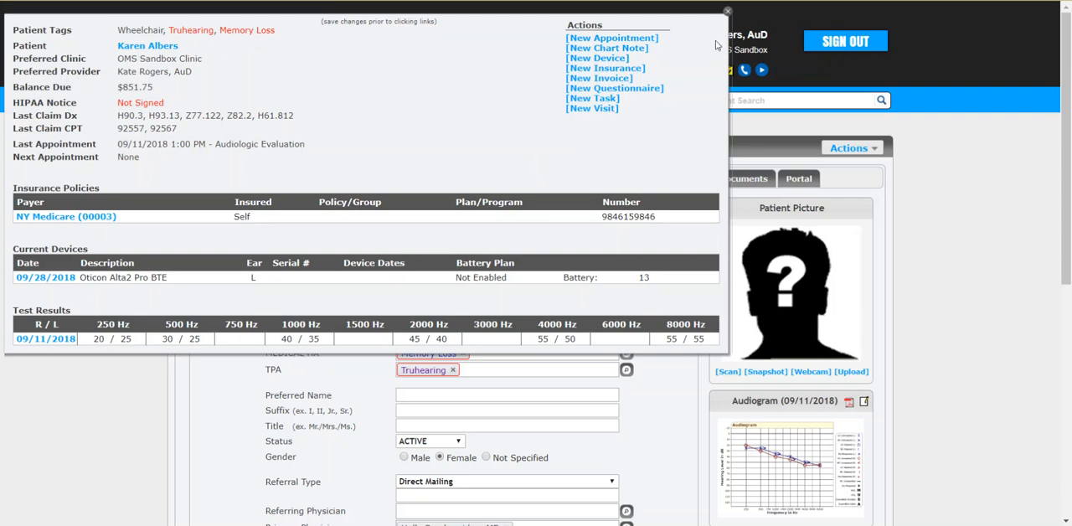
{"action": "left_click", "coordinate": [727, 11]}
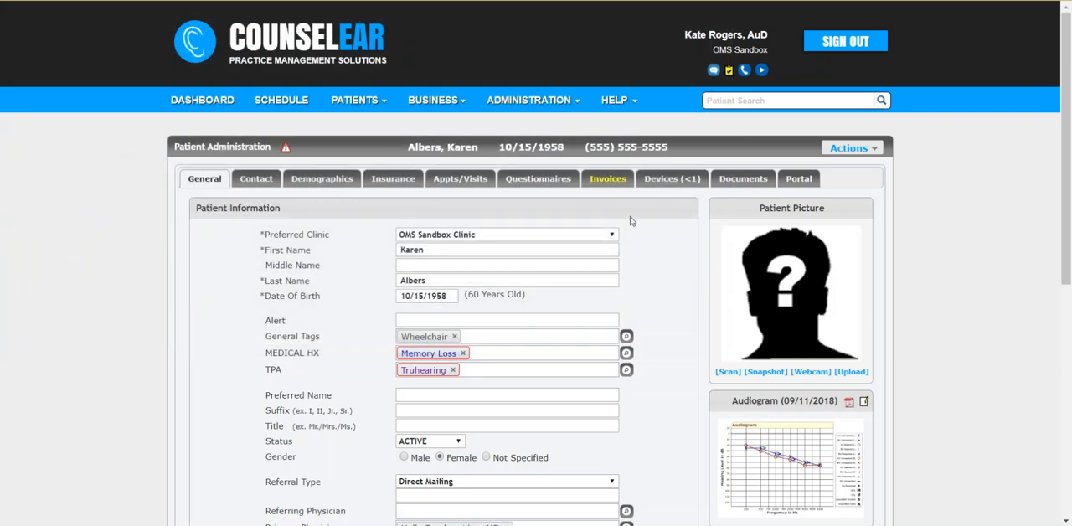
Remove the Wheelchair general tag from within a new chart note for the patient, and return to the patient record.
{"action": "left_click", "coordinate": [486, 179]}
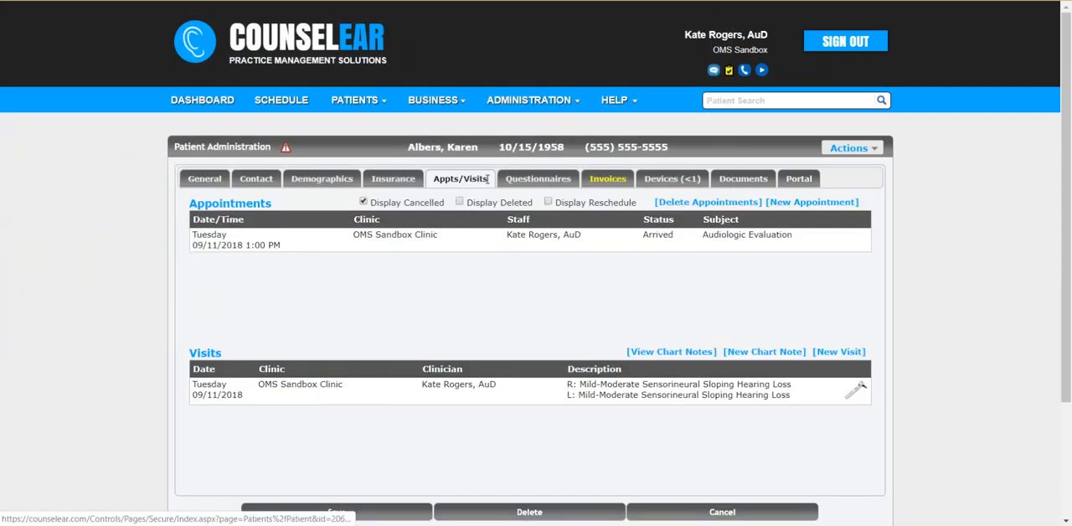
{"action": "left_click", "coordinate": [742, 353]}
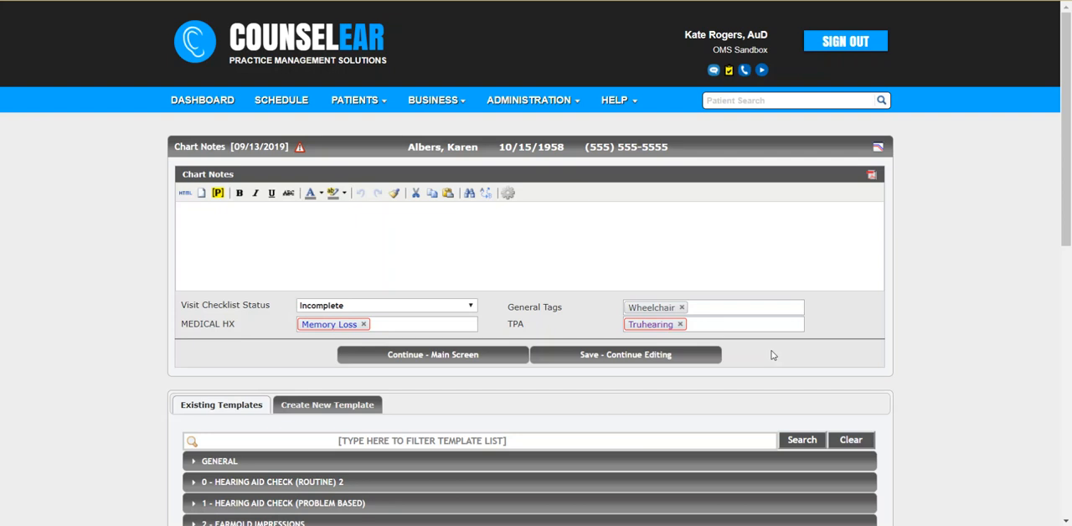
{"action": "left_click", "coordinate": [682, 308]}
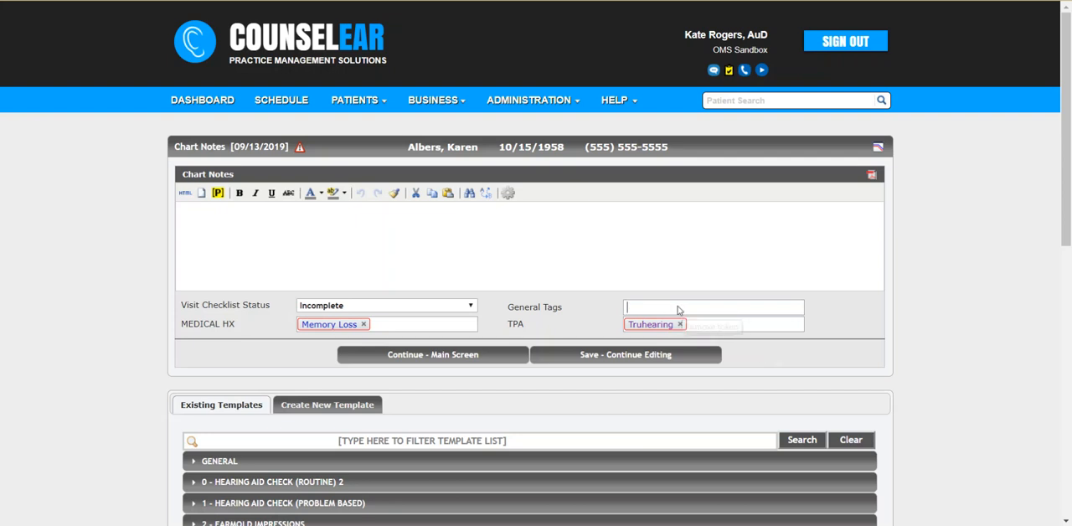
{"action": "left_click", "coordinate": [501, 360]}
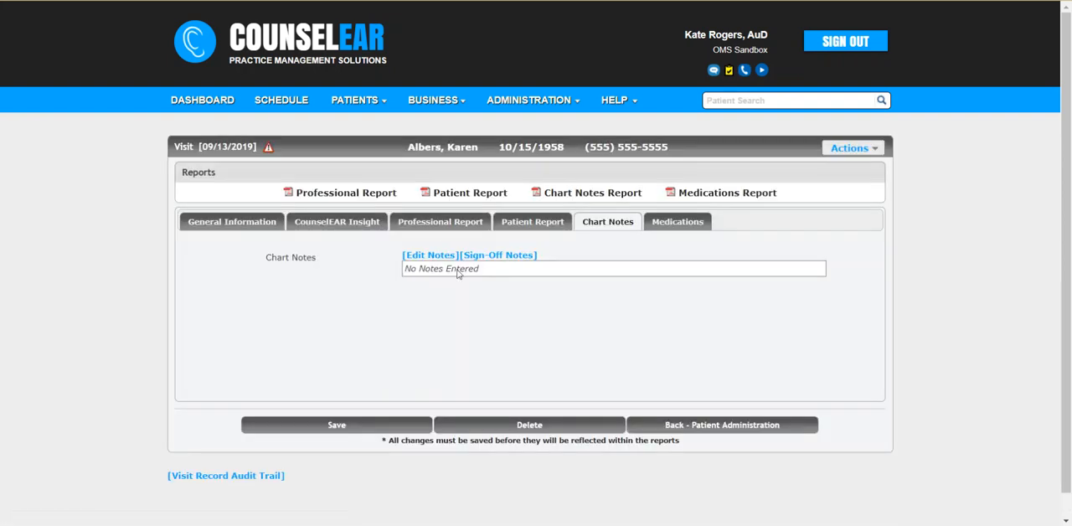
{"action": "left_click", "coordinate": [465, 149]}
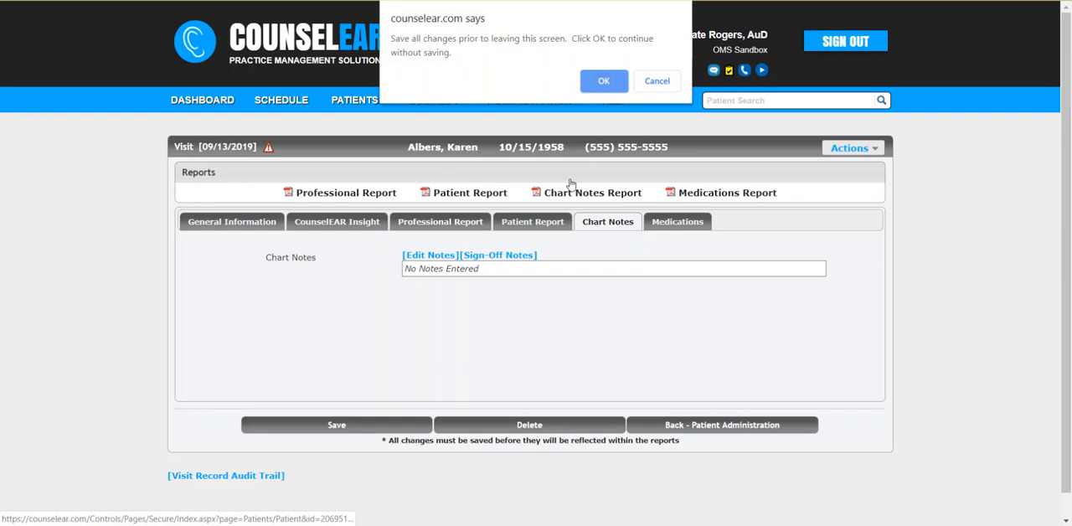
{"action": "left_click", "coordinate": [610, 82]}
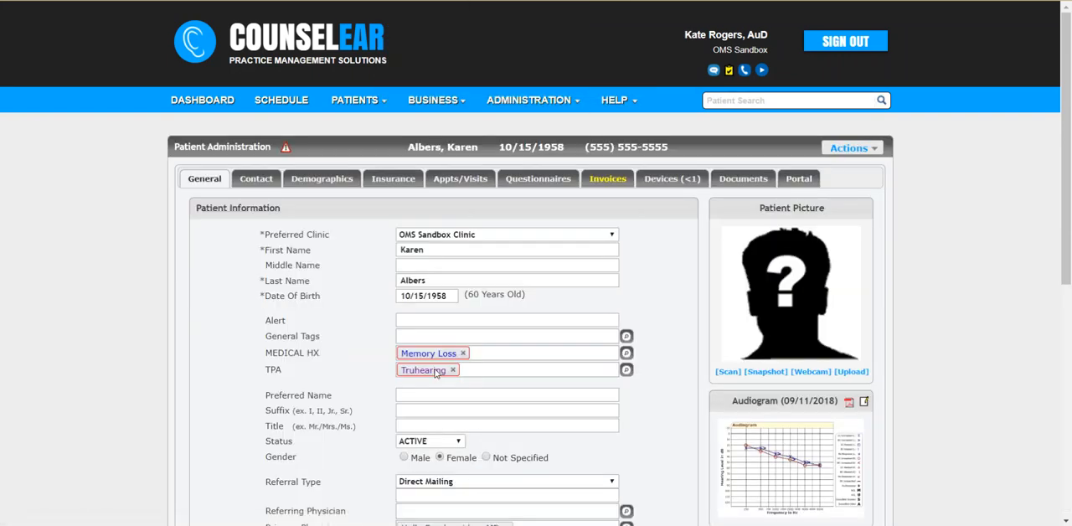